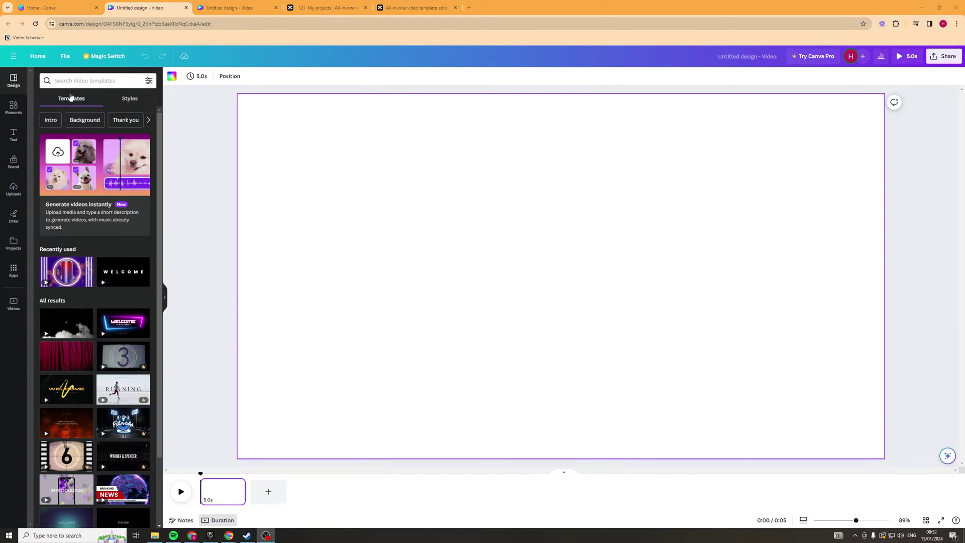
Browse the video templates listed beside the blank 5-second page
scroll(109, 314, down, 3)
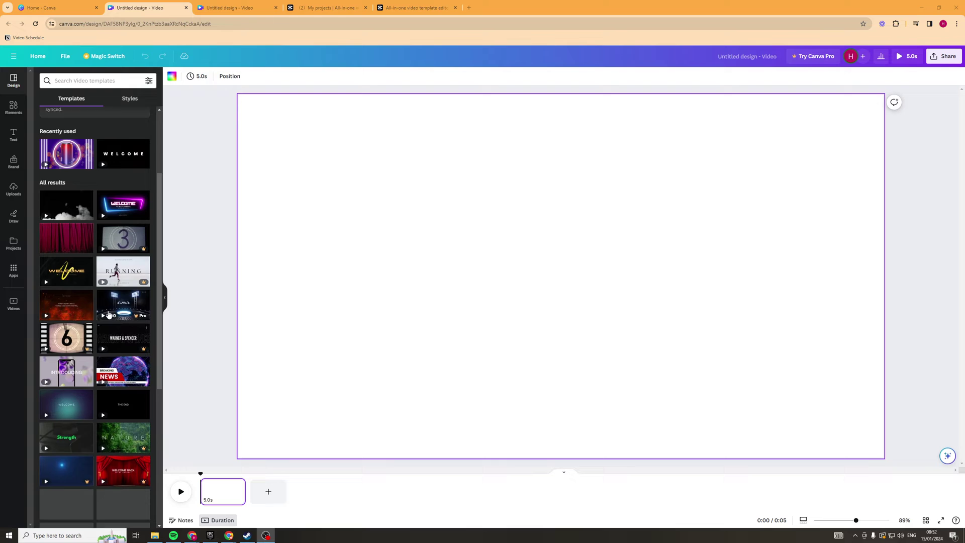
scroll(109, 314, up, 3)
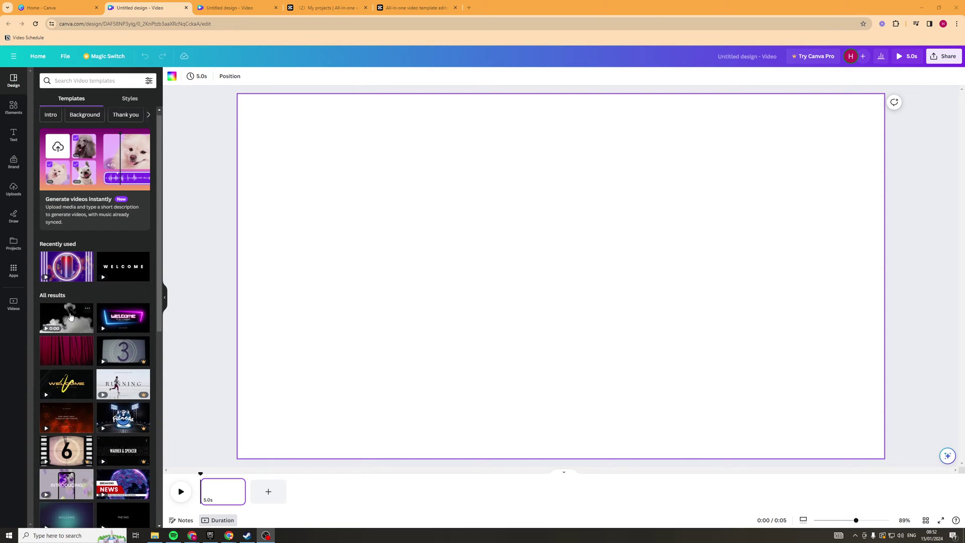
Apply the pink and blue neon gaming intro and change its WELCOME headline to EASY EARL
click(125, 318)
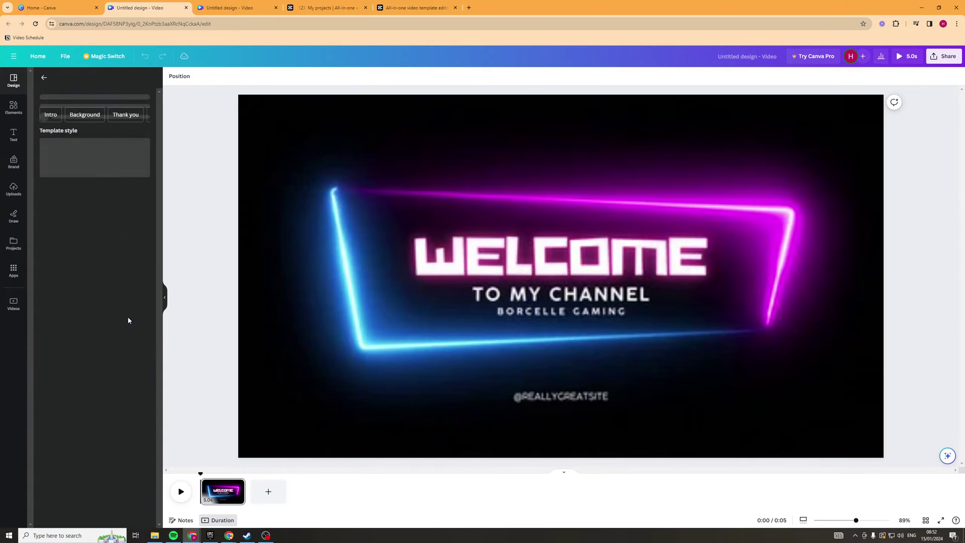
click(497, 275)
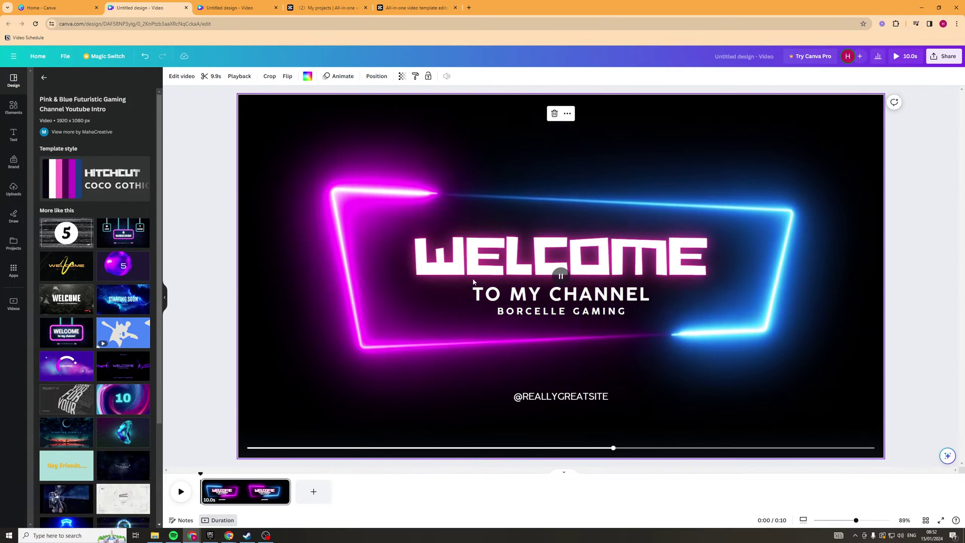
click(512, 249)
double_click(511, 249)
text(EAS)
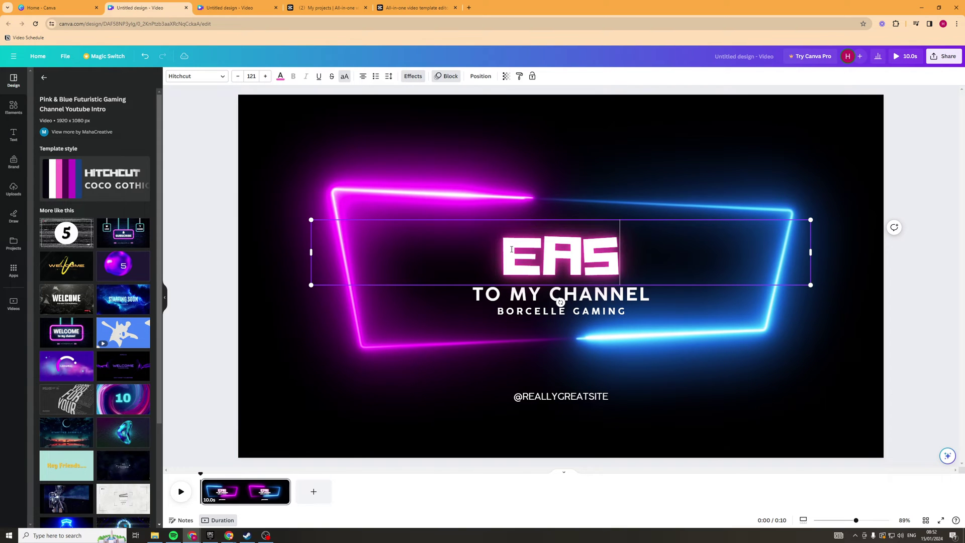
text(Y EARL)
click(610, 157)
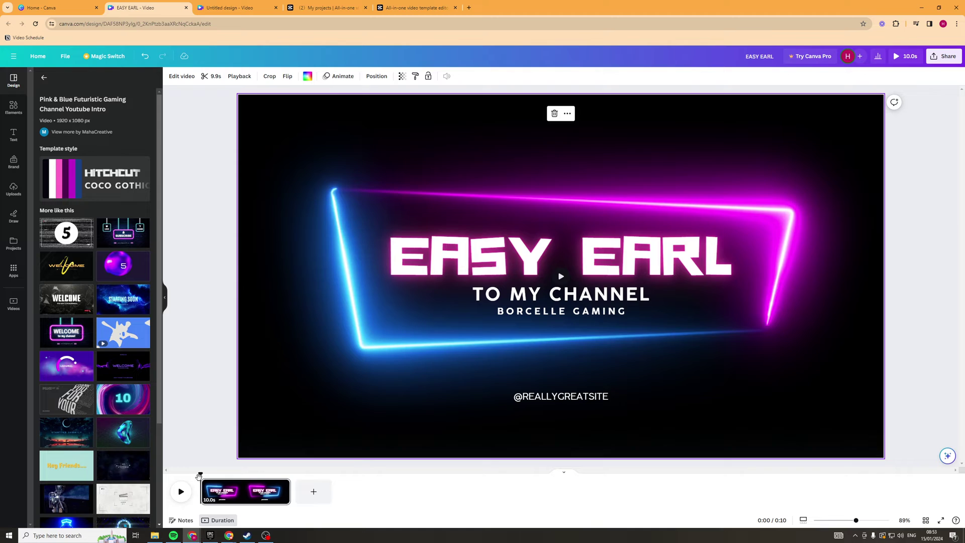
Preview the intro with the EASY EARL headline, then go back to the video templates list
click(181, 491)
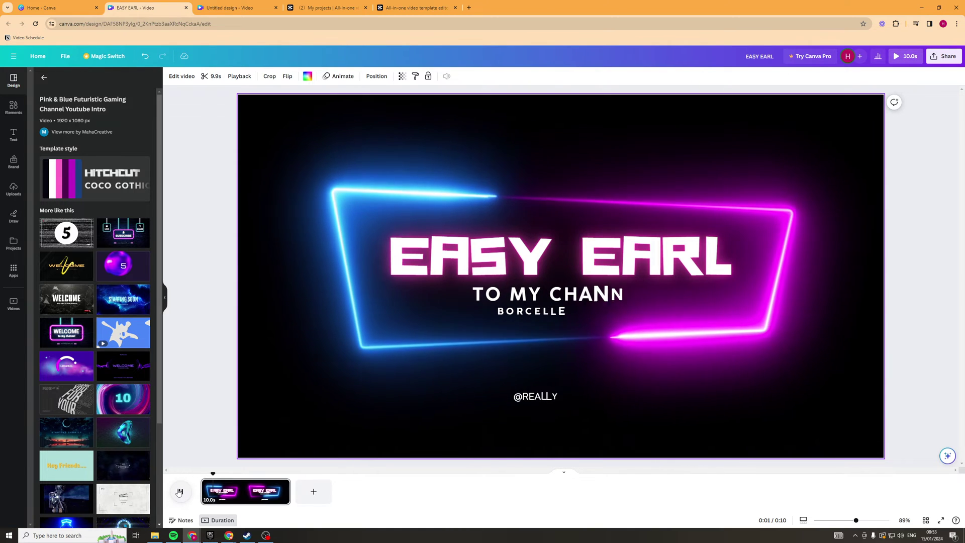
click(180, 492)
scroll(99, 329, down, 3)
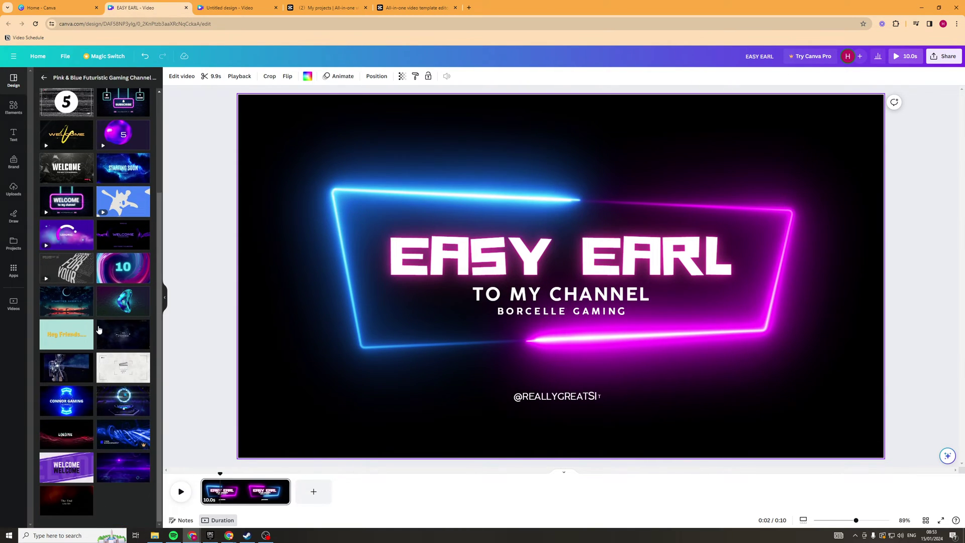
scroll(98, 332, up, 3)
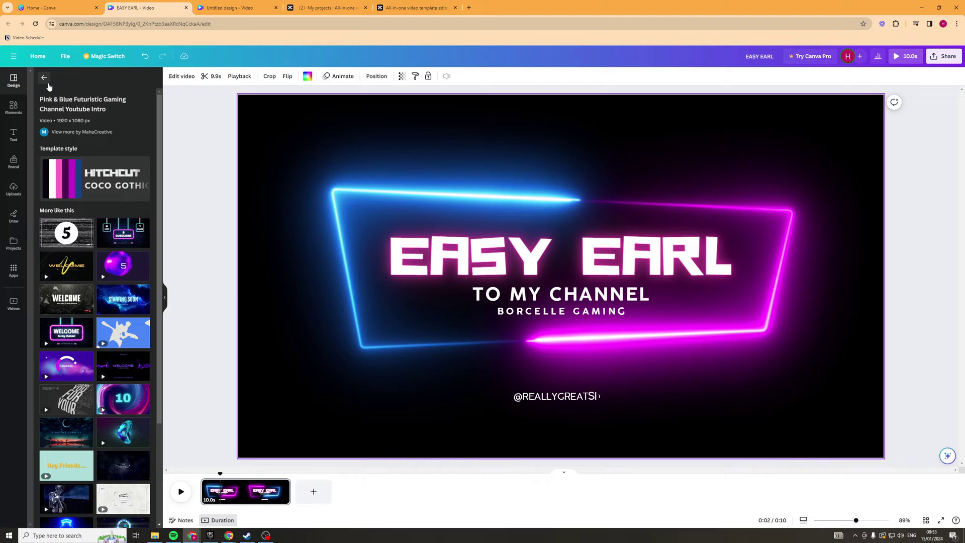
click(45, 79)
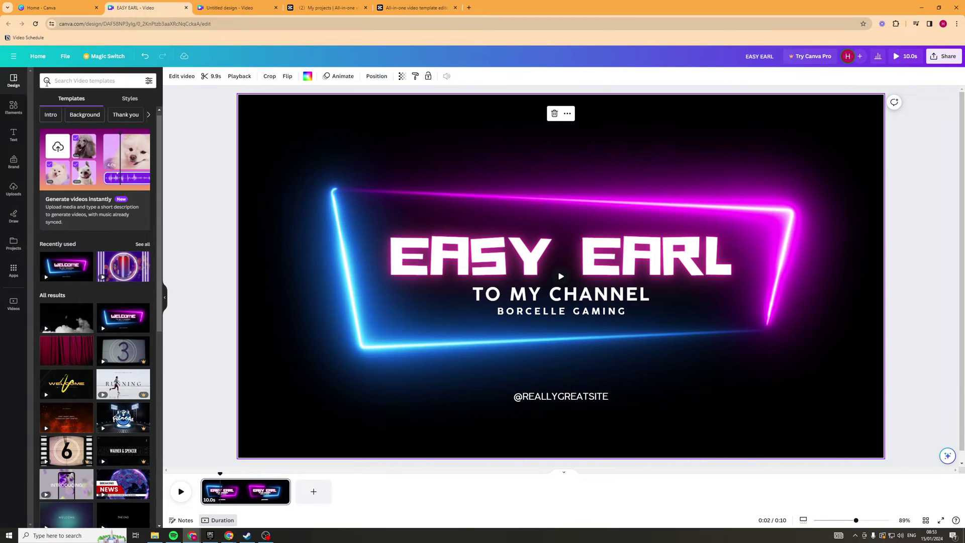
Add the aerial bridge stock clip as a new 15-second page after the neon intro
click(12, 113)
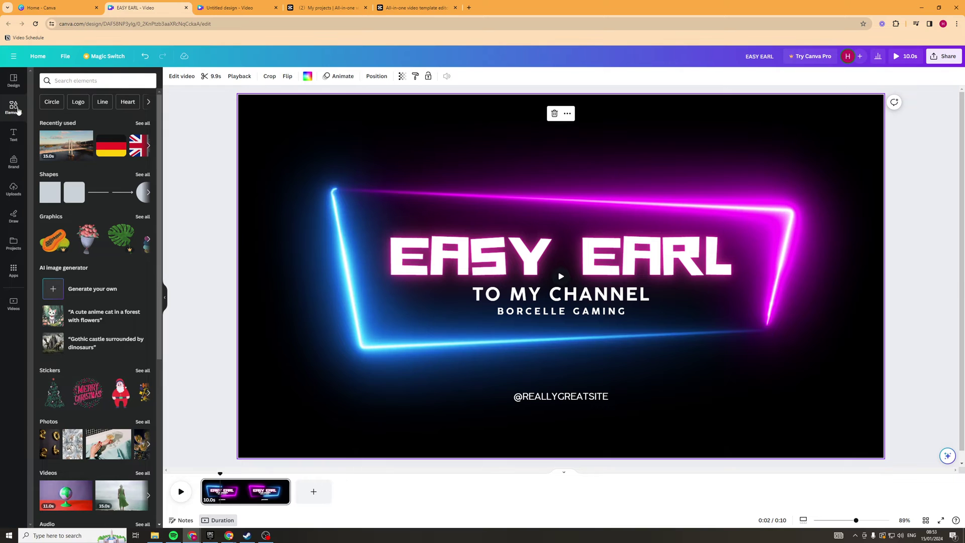
click(53, 82)
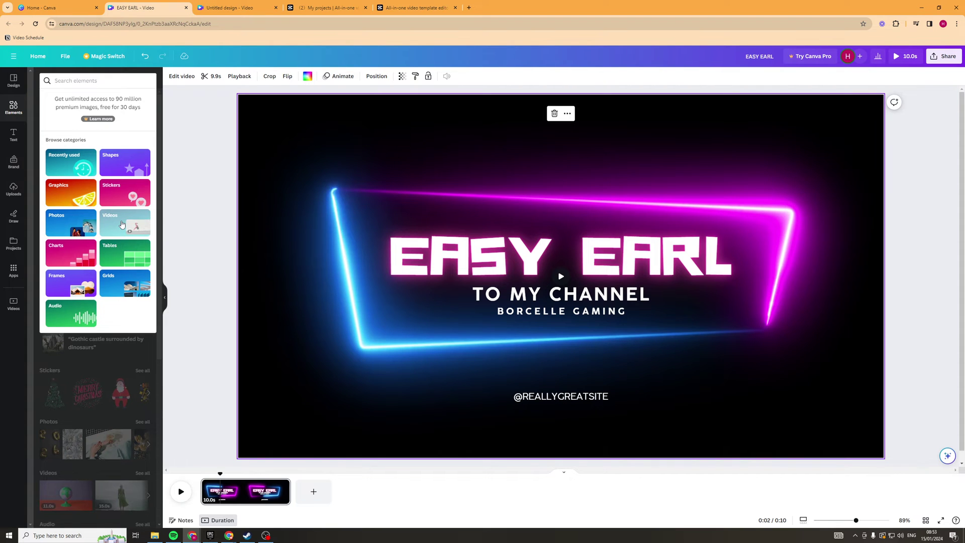
click(122, 225)
click(67, 160)
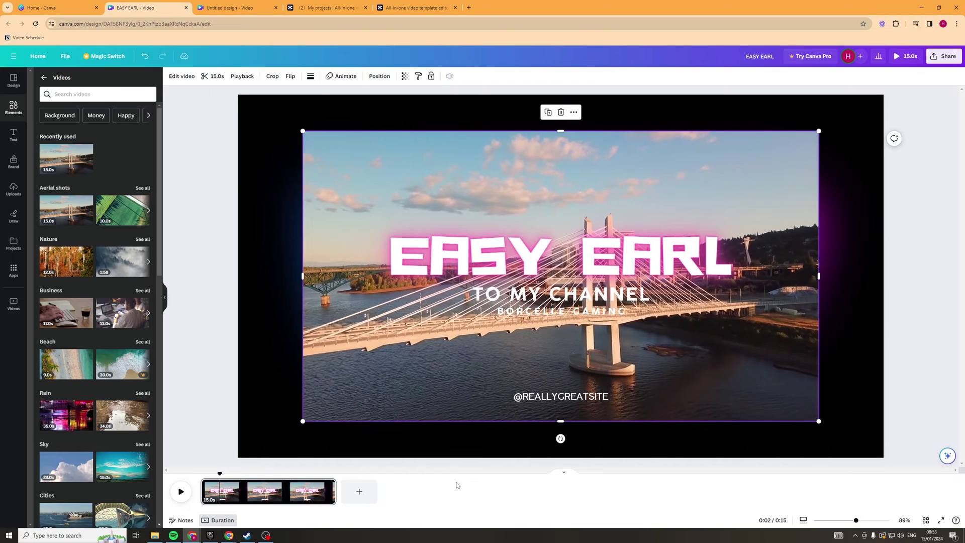
mouse_move(524, 197)
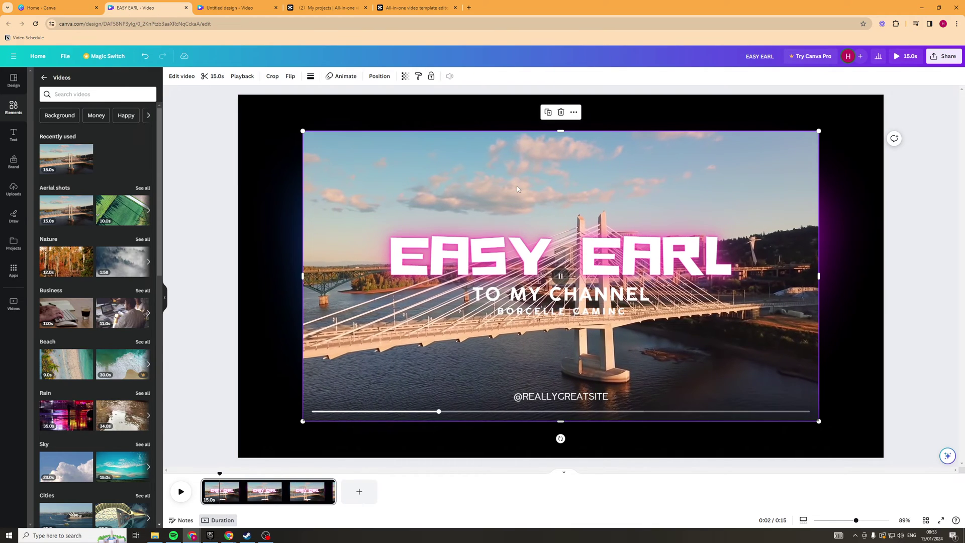
key(Delete)
drag(66, 158, 321, 501)
Add a 'Hello Guys' heading to the bridge page and move it to the upper left
click(84, 94)
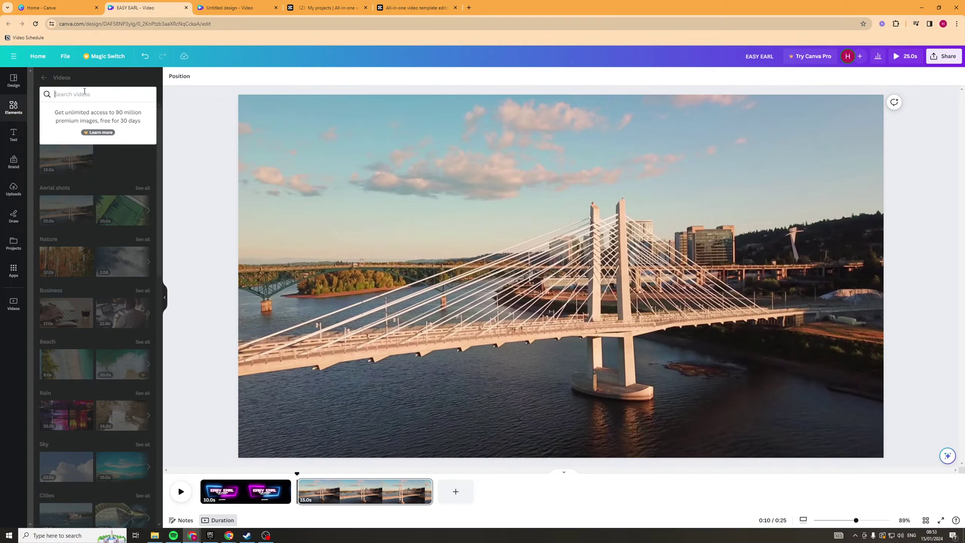
click(139, 120)
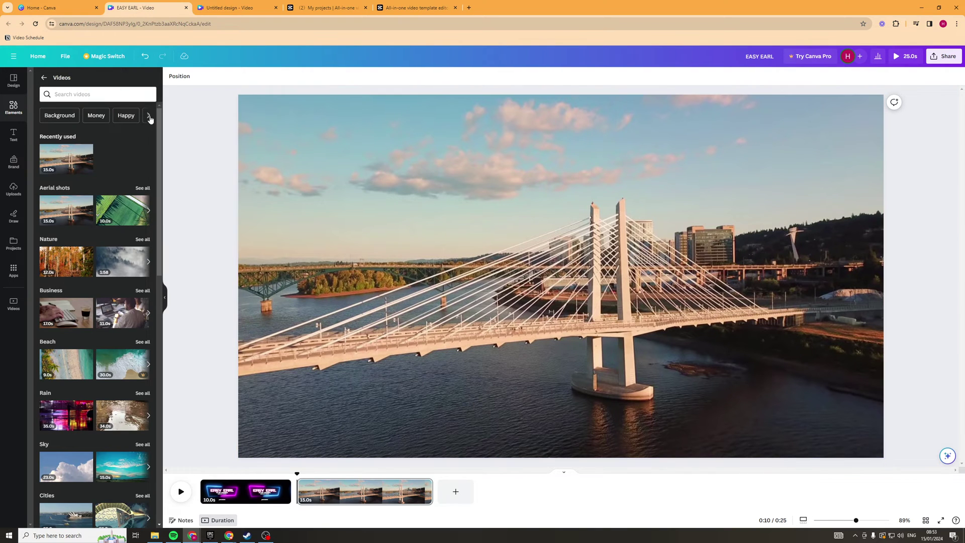
click(15, 136)
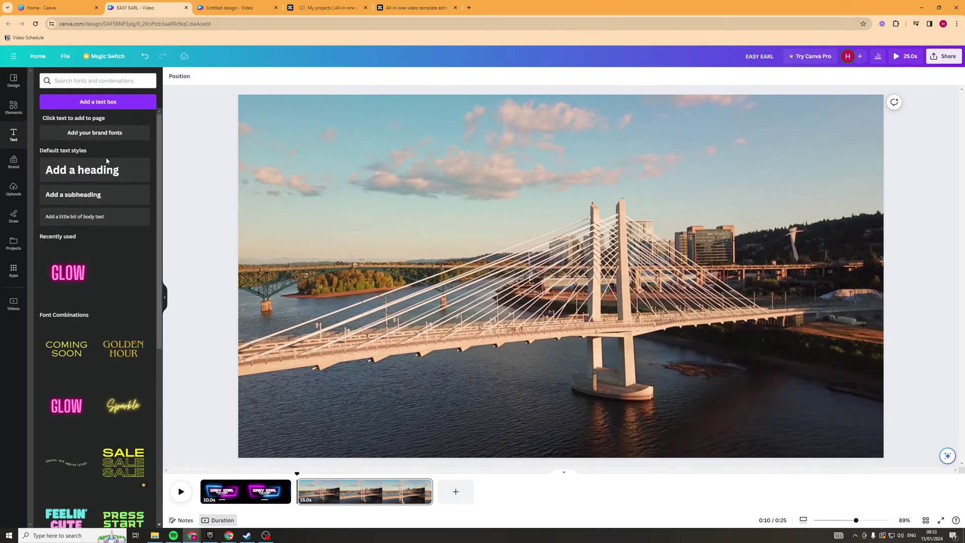
click(82, 170)
text(Hello Guys)
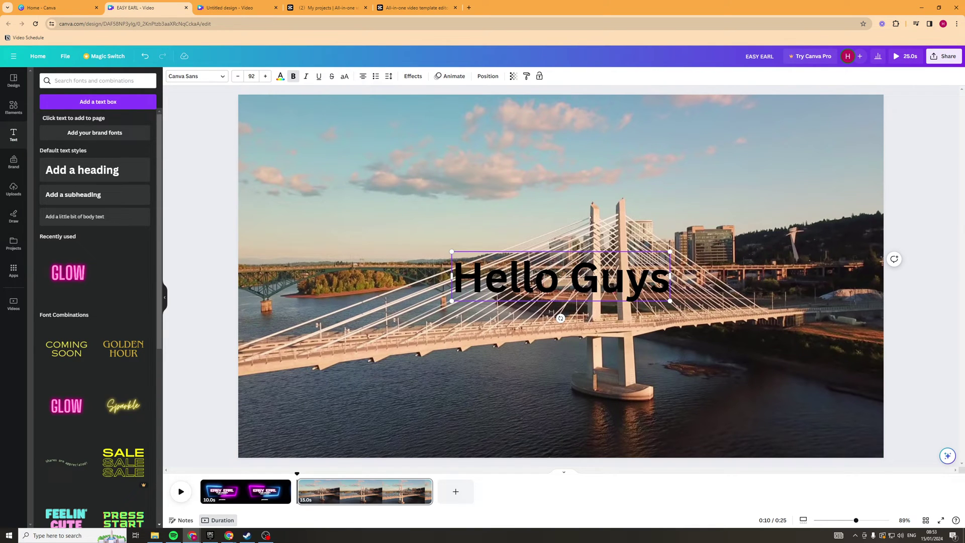
click(545, 275)
drag(506, 267, 318, 128)
key(Return)
key(Escape)
key(Escape)
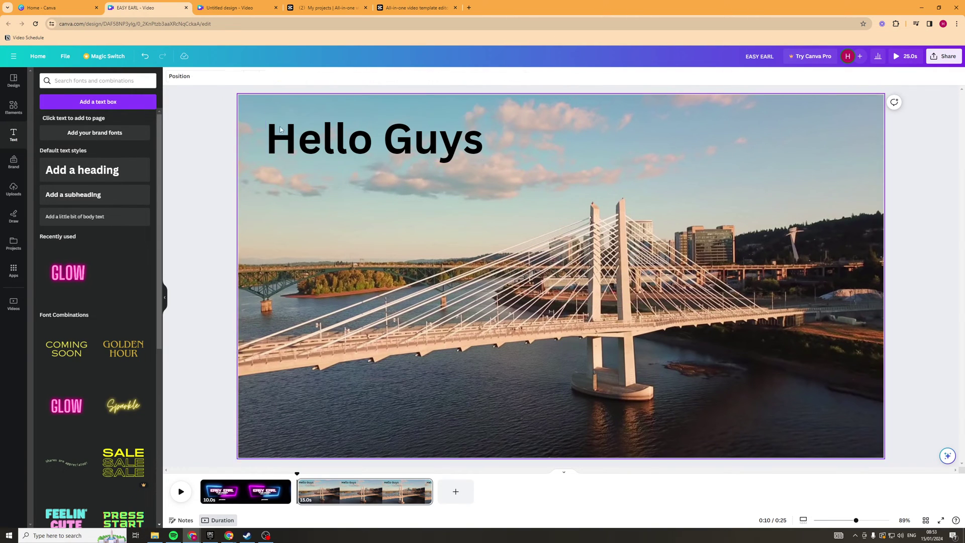
Style the Hello Guys heading in white Hitchcut font with underline
click(280, 129)
click(196, 76)
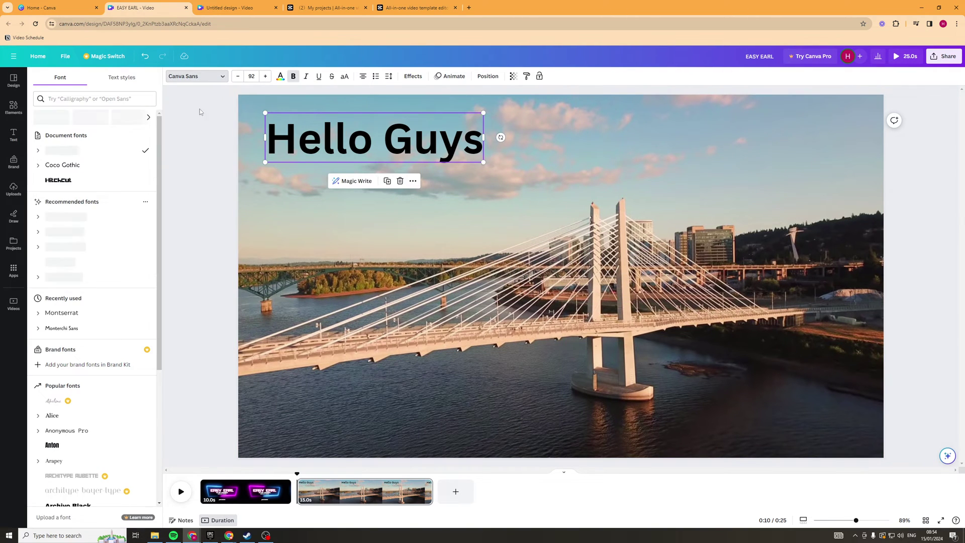
click(74, 182)
click(281, 76)
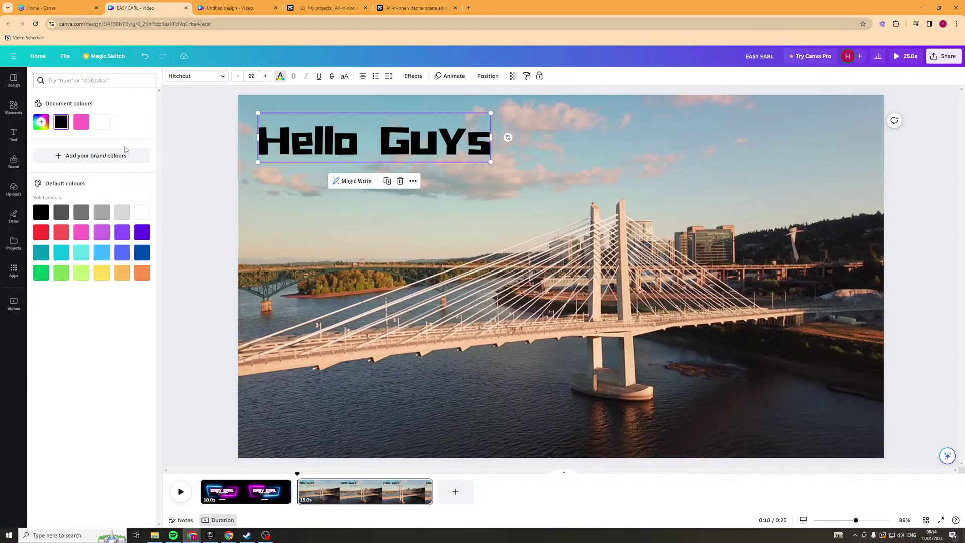
click(104, 125)
click(332, 77)
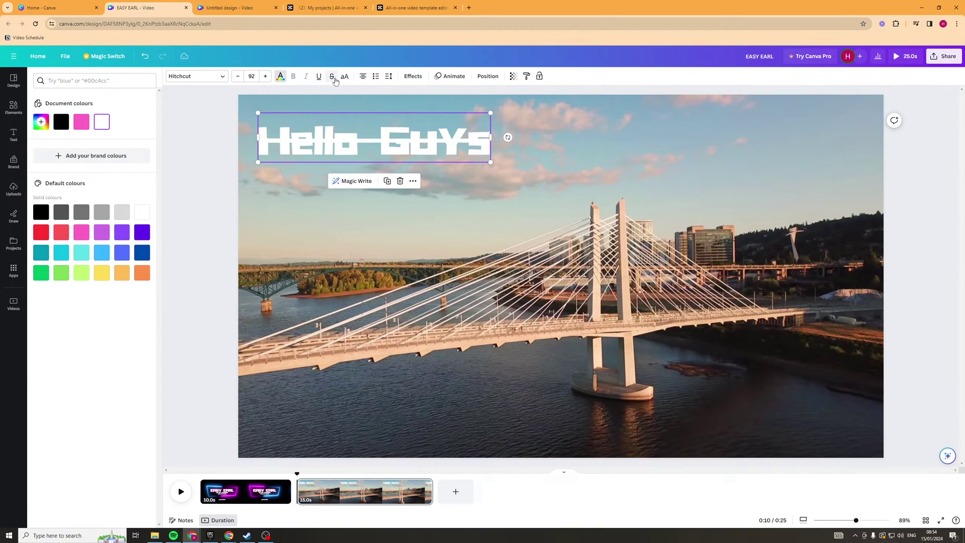
click(332, 77)
click(345, 77)
click(345, 77)
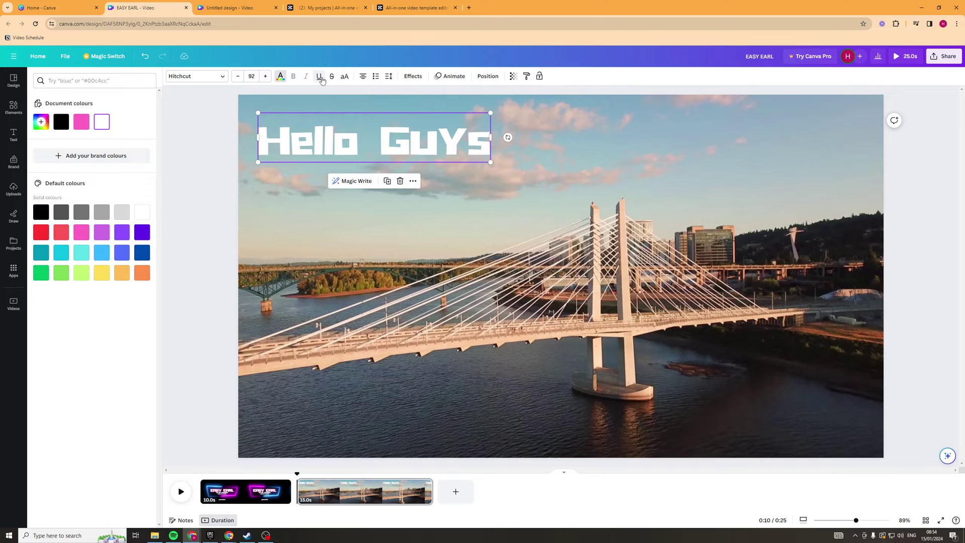
click(319, 77)
click(318, 77)
click(318, 77)
click(549, 135)
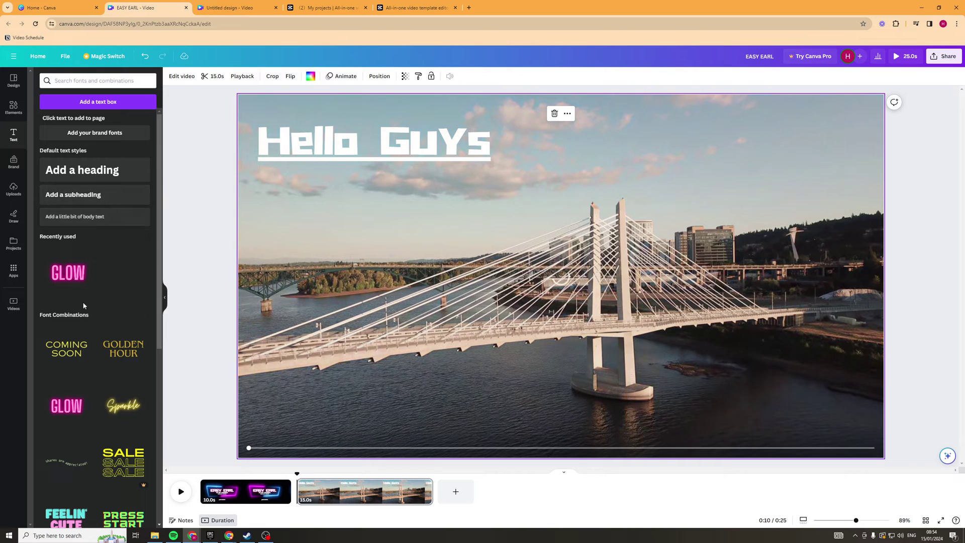
scroll(115, 281, down, 2)
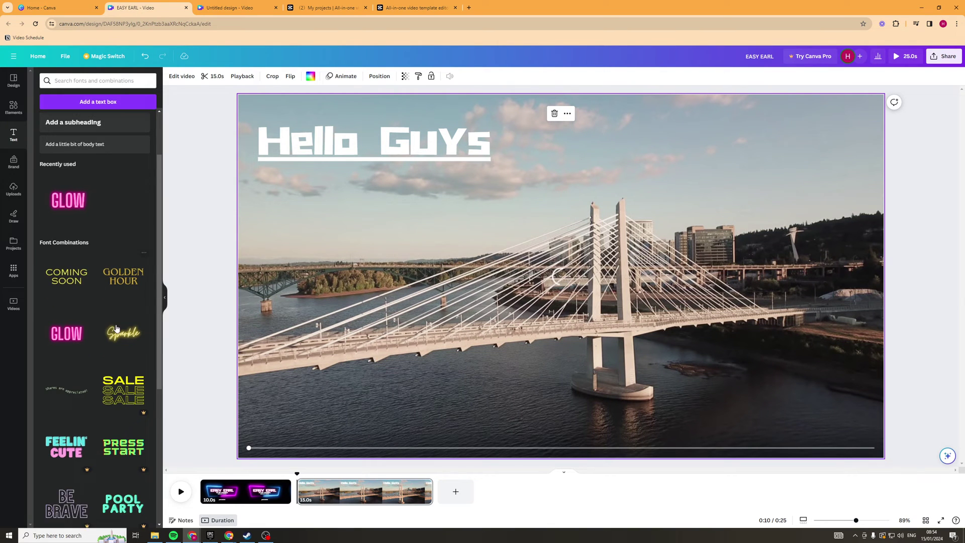
Add the pink GLOW text style to the bridge page, then delete it
click(66, 304)
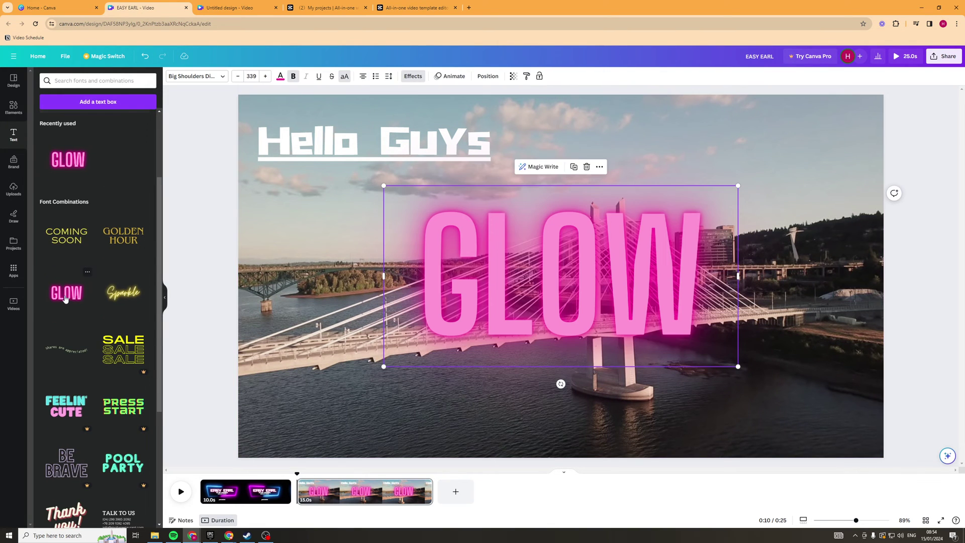
click(588, 248)
key(Delete)
key(Escape)
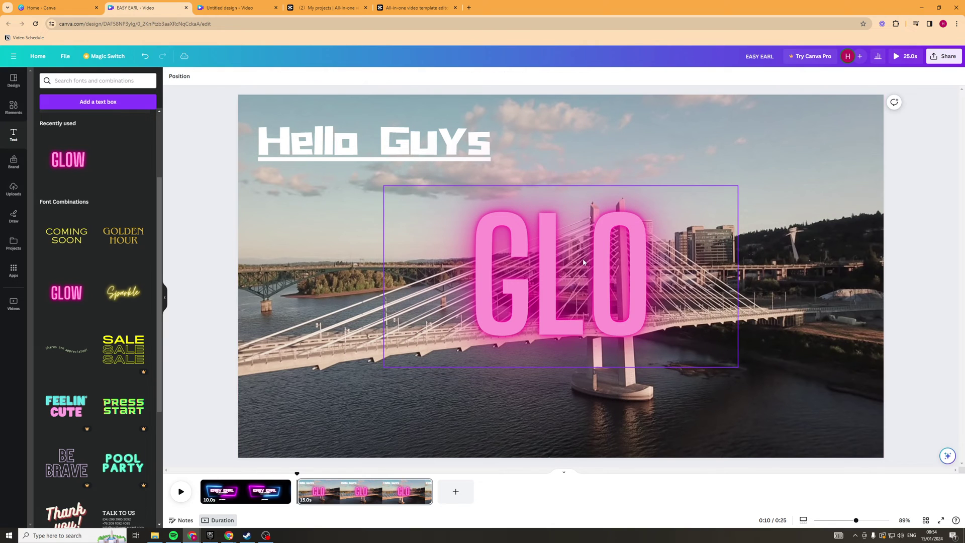
key(Delete)
drag(65, 292, 626, 262)
key(Delete)
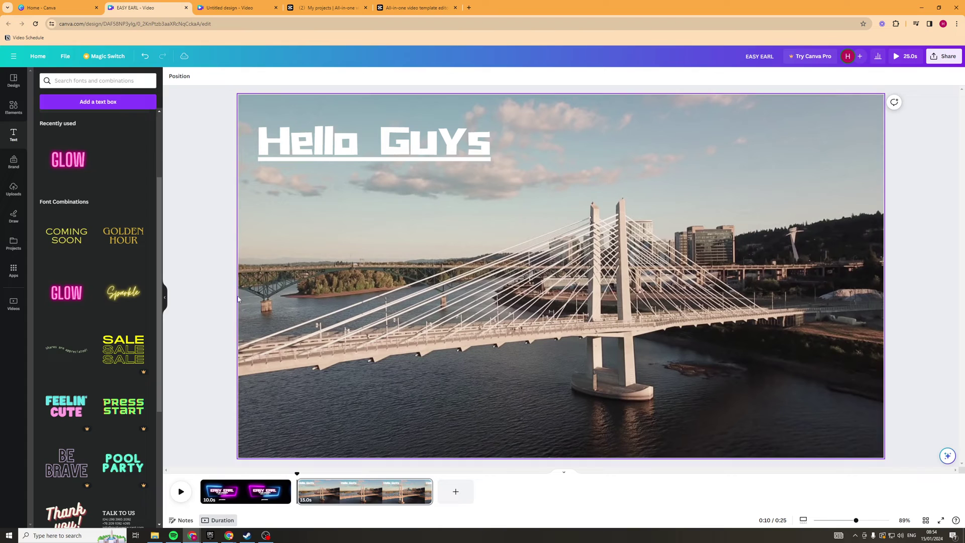
Place the curved 'shares are appreciated!' caption at the top right, then delete it
scroll(123, 322, down, 1)
drag(123, 317, 293, 285)
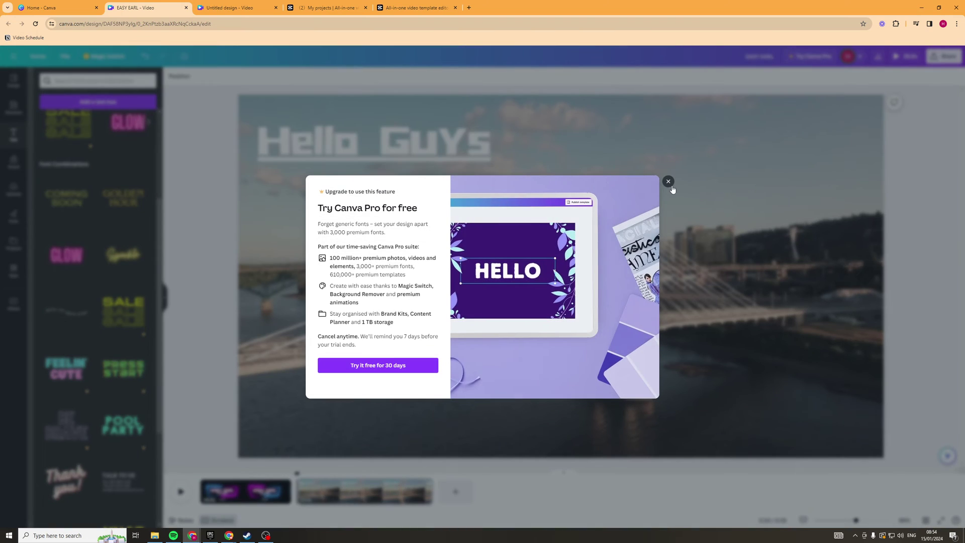
click(221, 263)
click(78, 318)
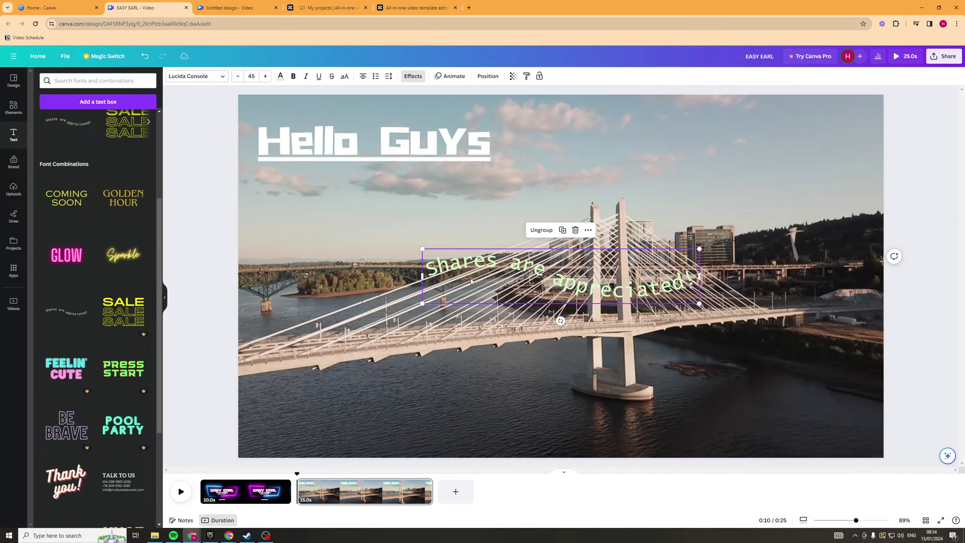
drag(642, 287, 808, 164)
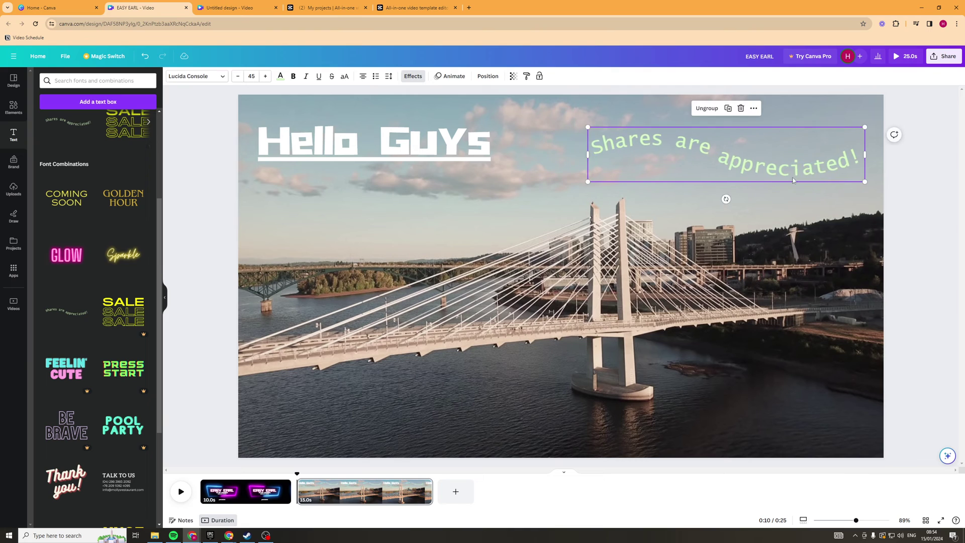
key(Delete)
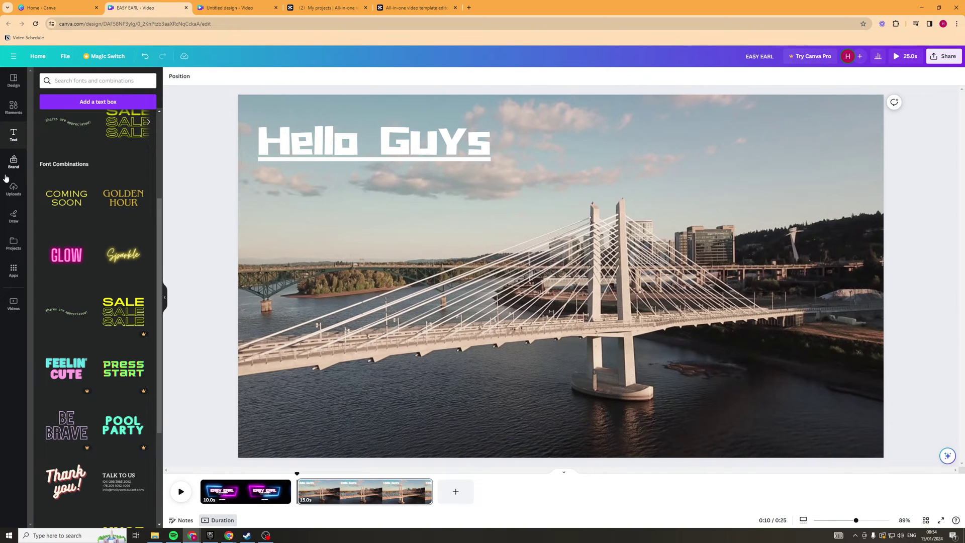
Open the Apps panel and scroll through its featured, trending and Canva tools listings
click(14, 80)
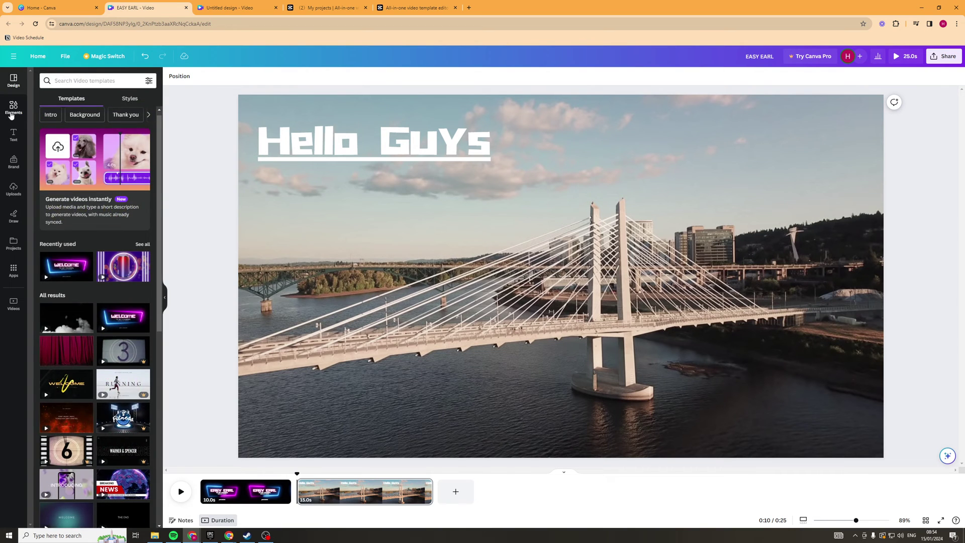
click(14, 107)
click(19, 131)
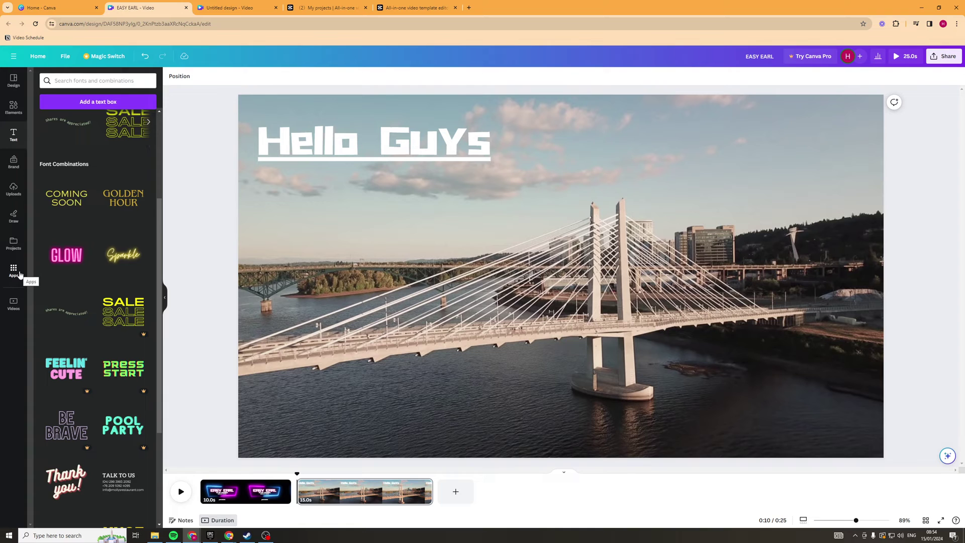
click(19, 274)
scroll(104, 301, down, 3)
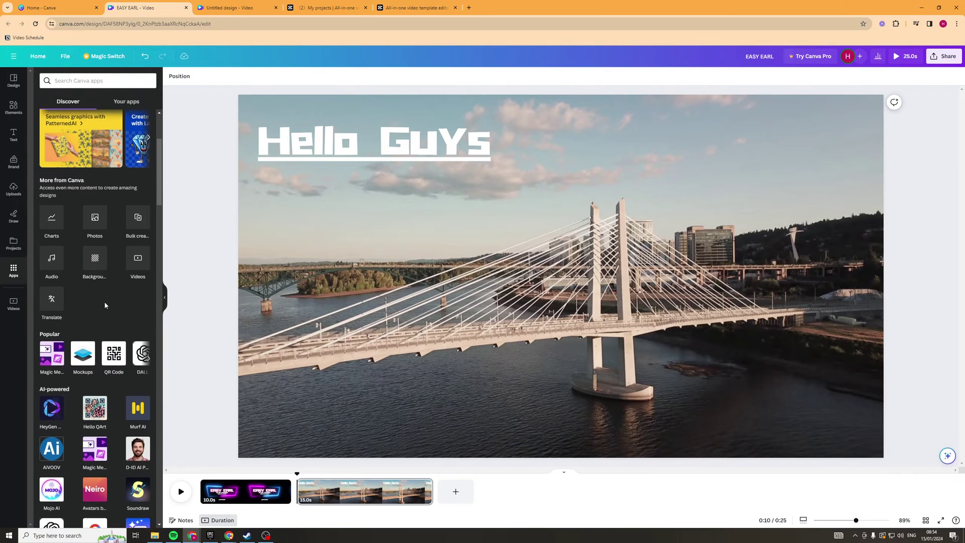
scroll(104, 301, down, 2)
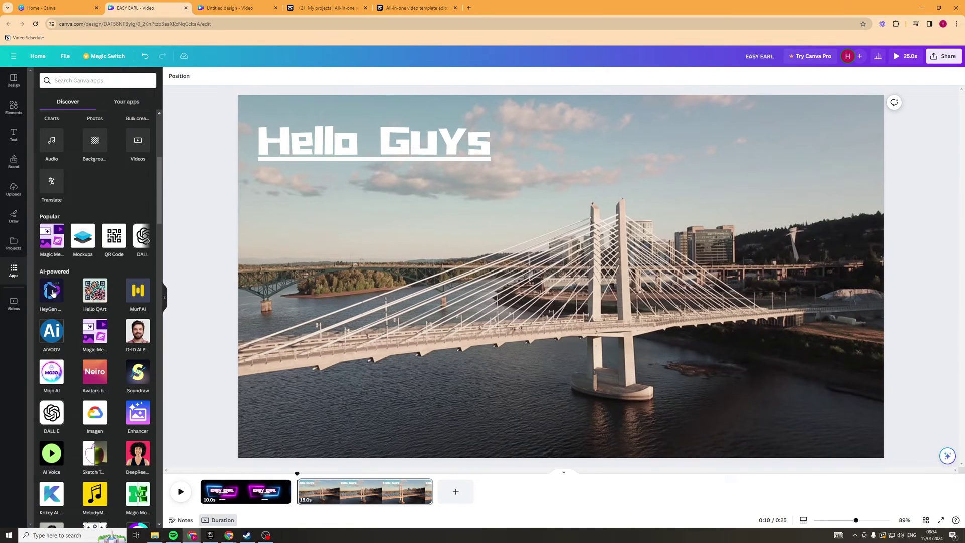
scroll(49, 300, down, 1)
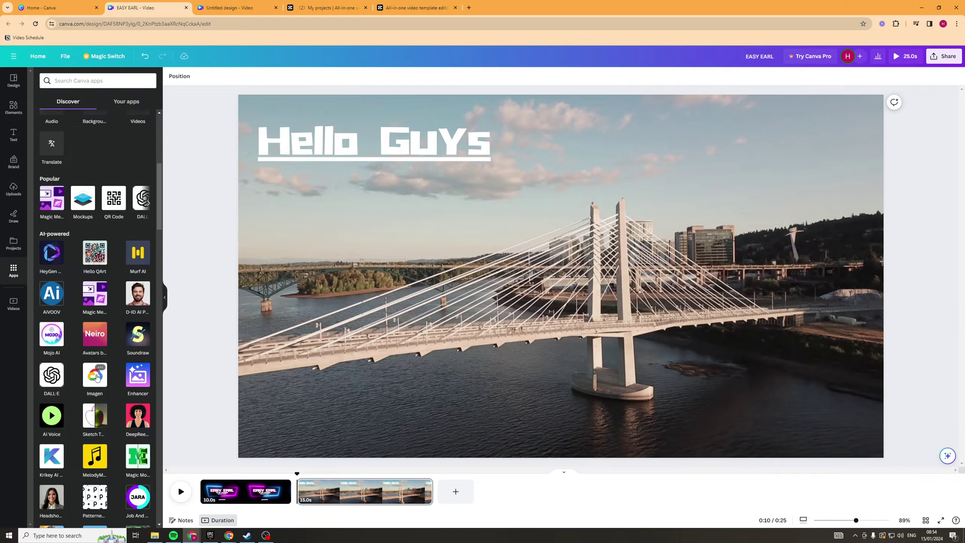
scroll(136, 347, down, 2)
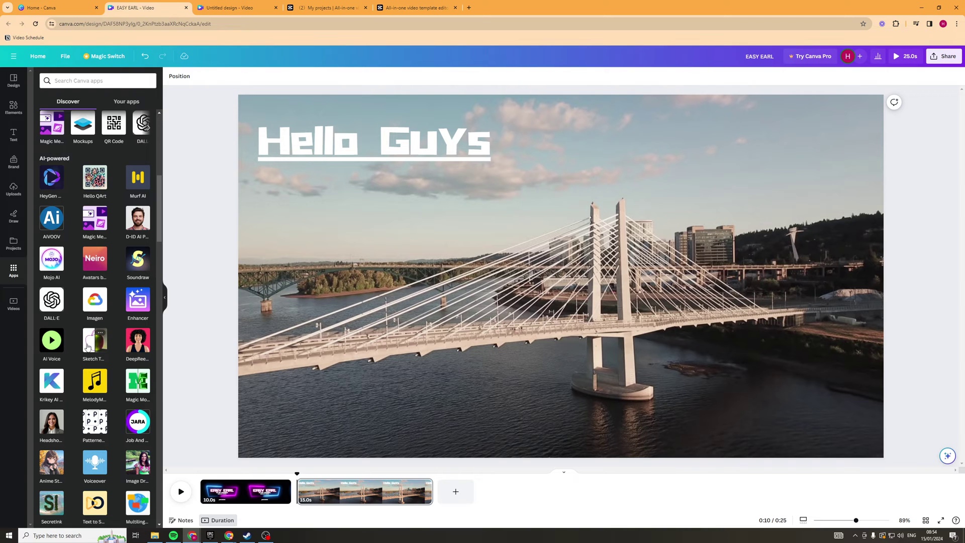
scroll(97, 353, down, 10)
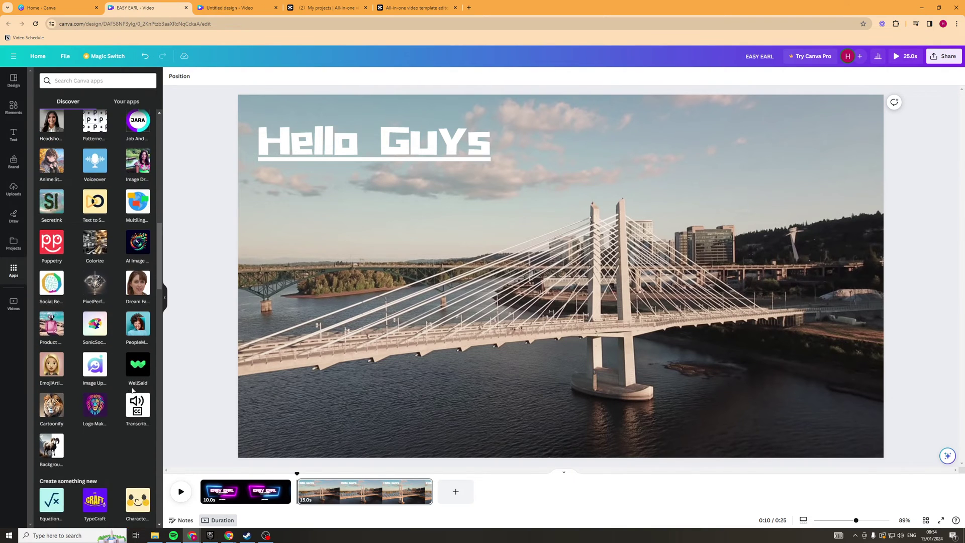
scroll(127, 383, up, 10)
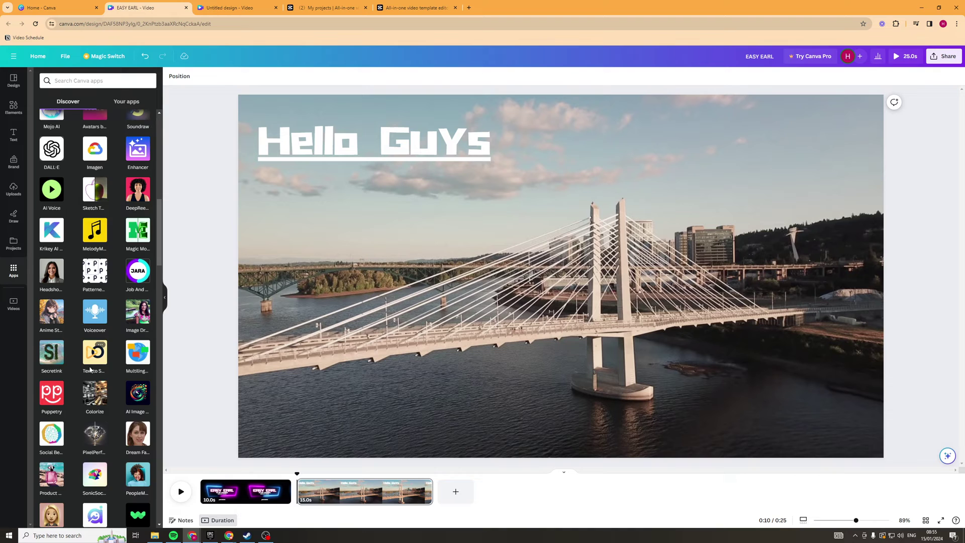
scroll(90, 370, up, 6)
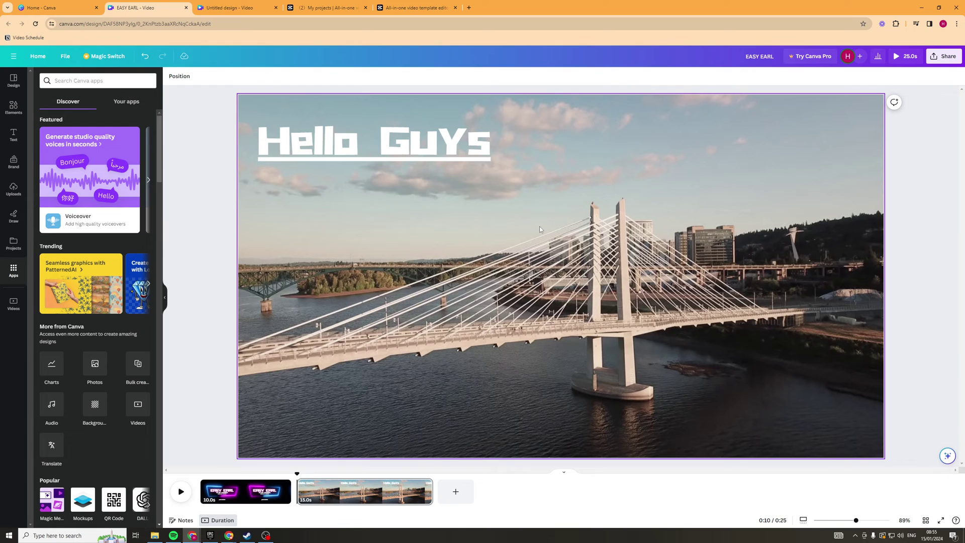
Switch to CapCut and browse its For TikTok templates such as 'Life living' and 'Shakes'
key(ctrl+4)
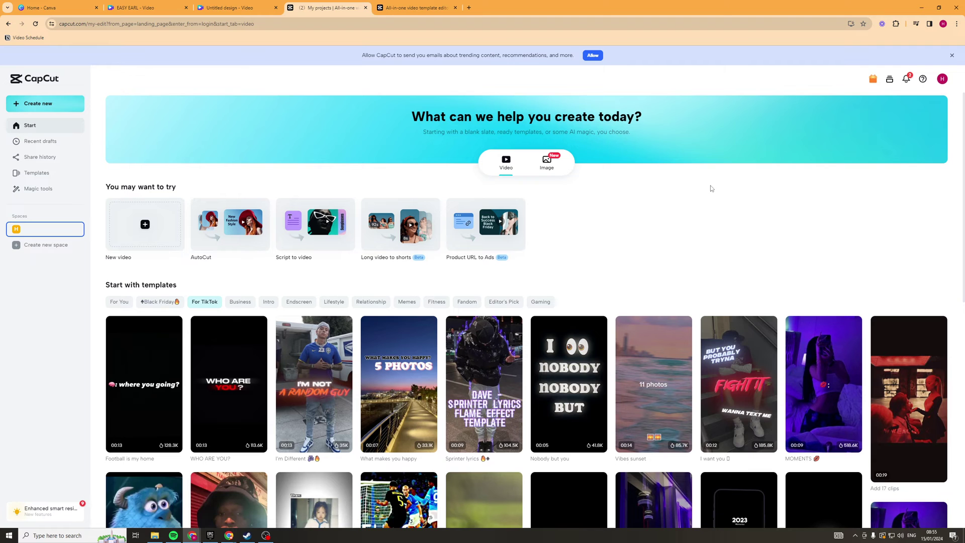
scroll(711, 185, down, 2)
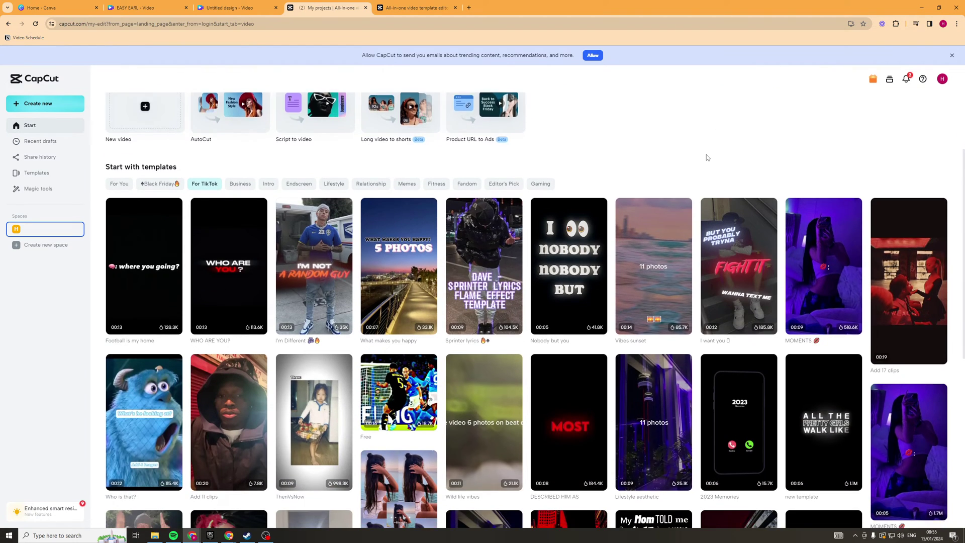
scroll(706, 157, down, 1)
scroll(698, 150, up, 2)
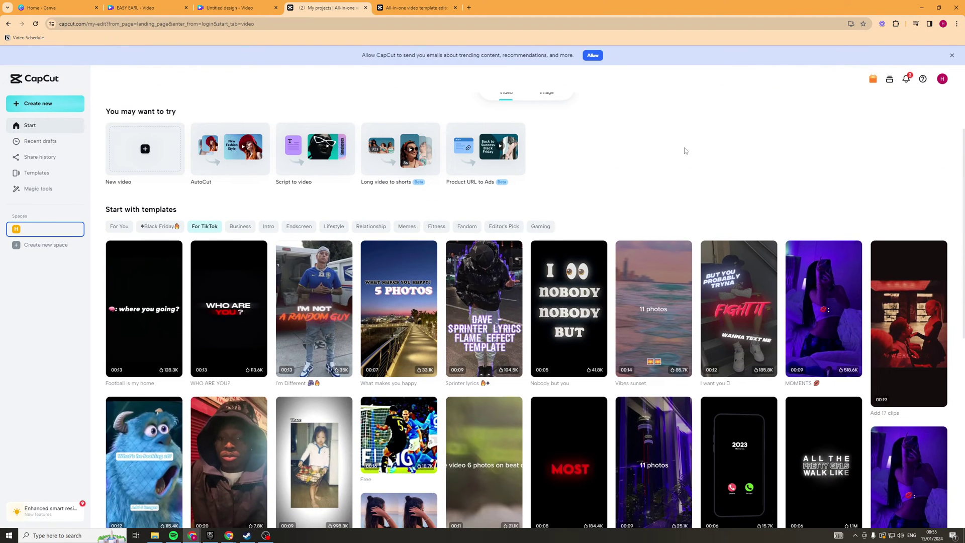
scroll(663, 145, down, 2)
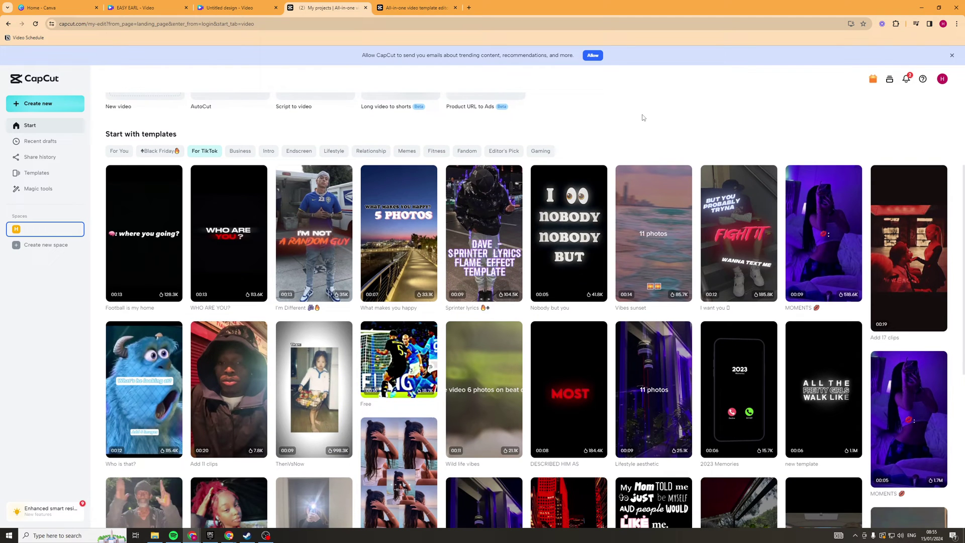
scroll(501, 189, up, 2)
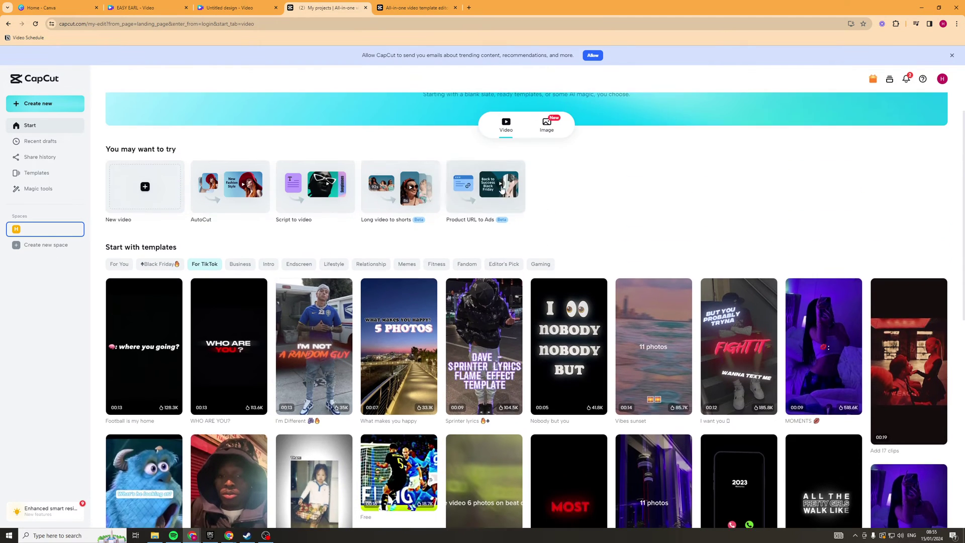
scroll(502, 189, up, 1)
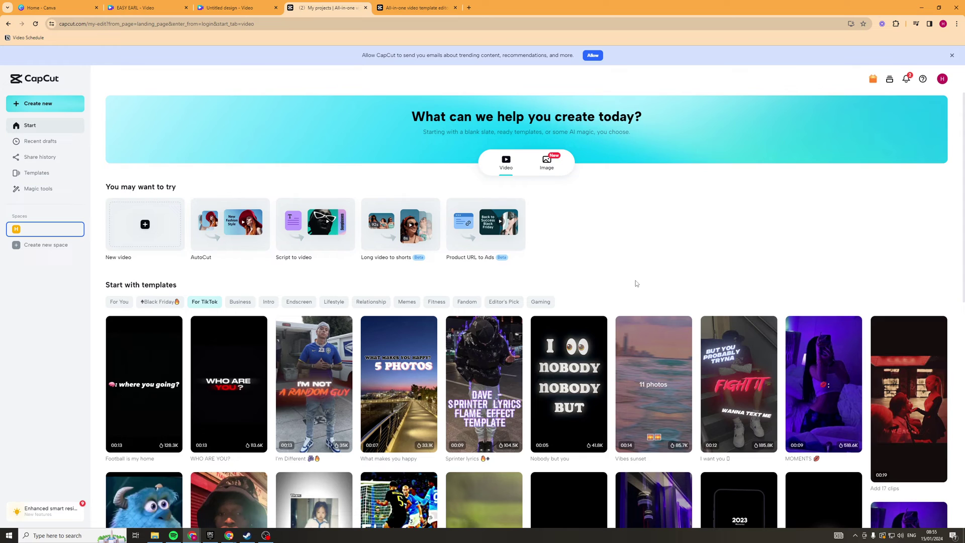
scroll(654, 249, down, 1)
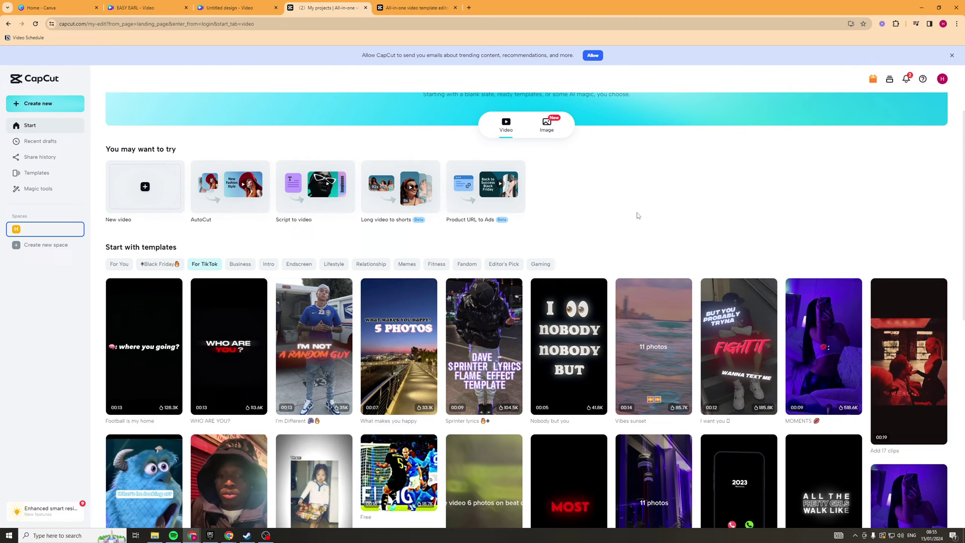
scroll(624, 206, down, 3)
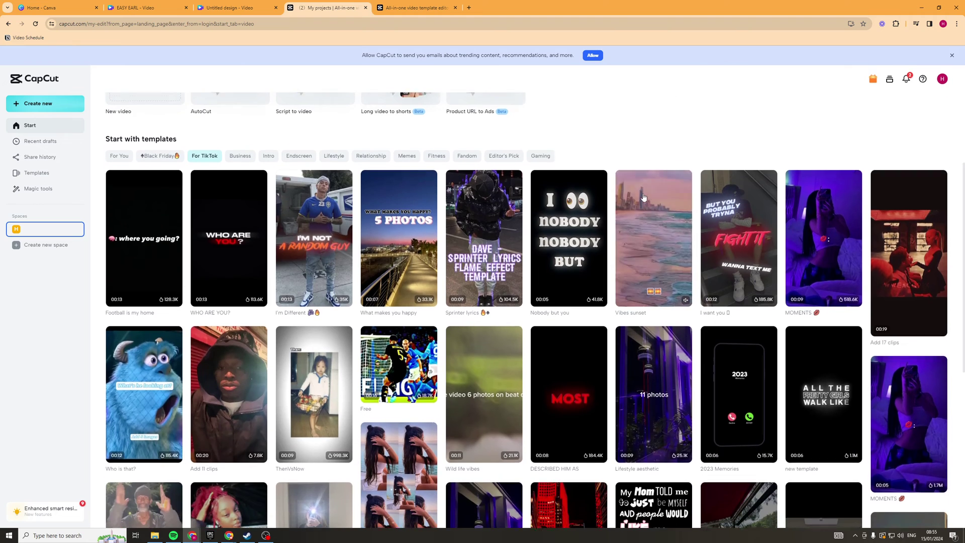
scroll(643, 194, up, 2)
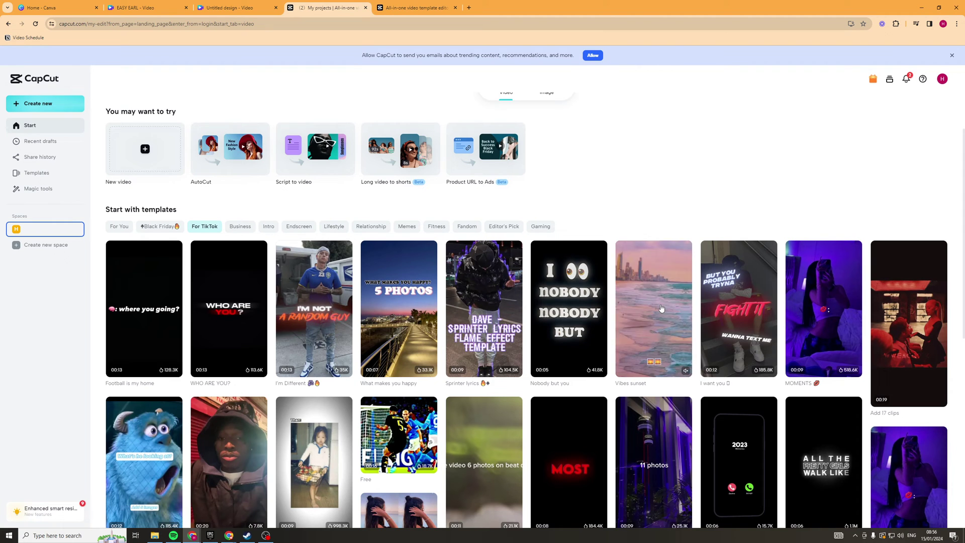
scroll(212, 355, down, 2)
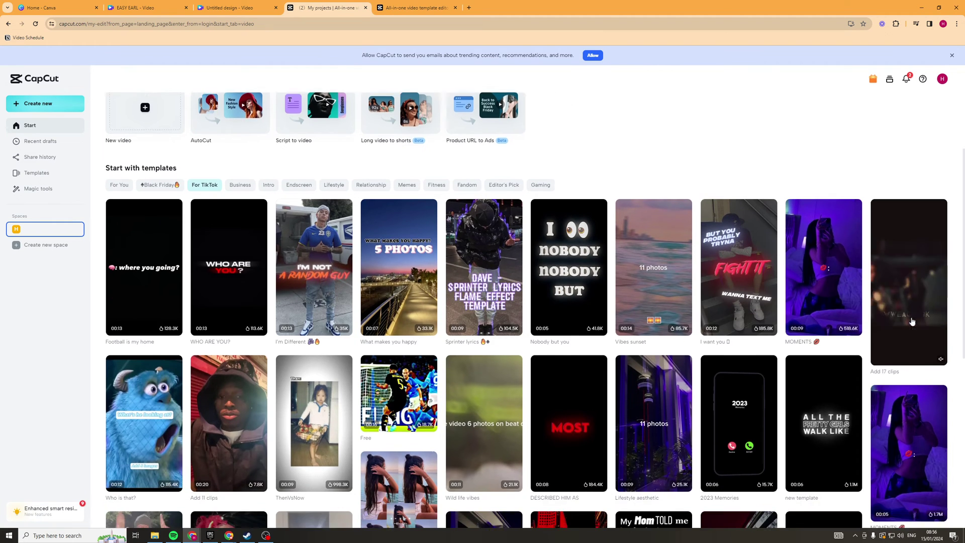
scroll(212, 355, down, 3)
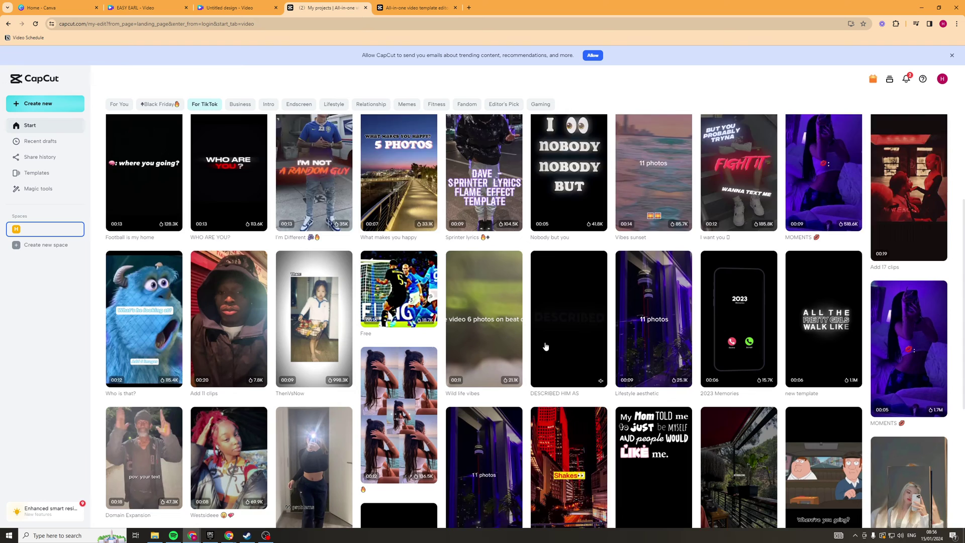
scroll(673, 308, up, 2)
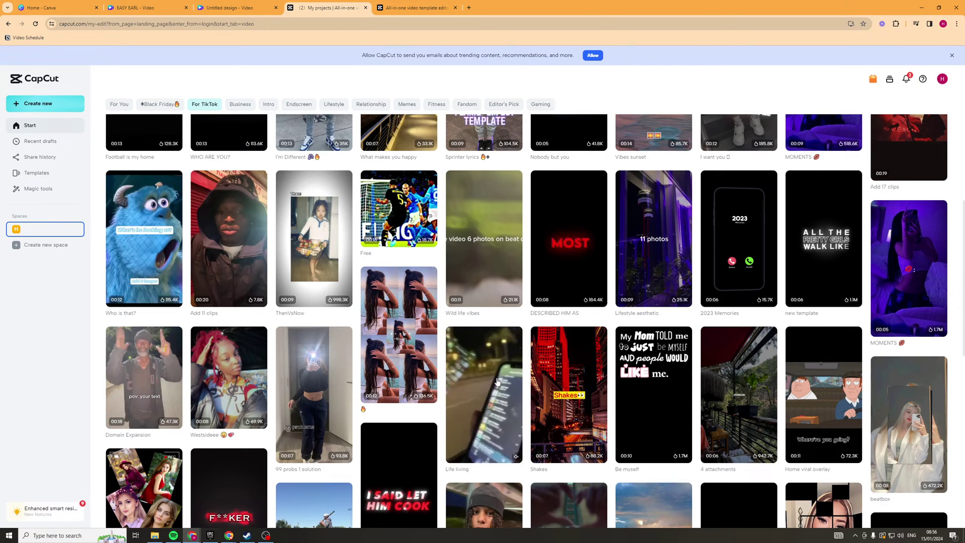
click(480, 386)
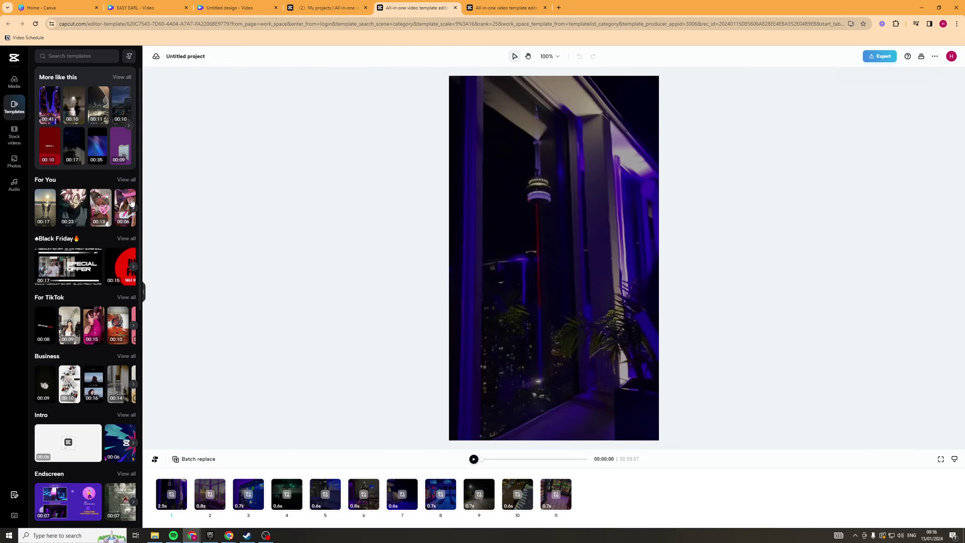